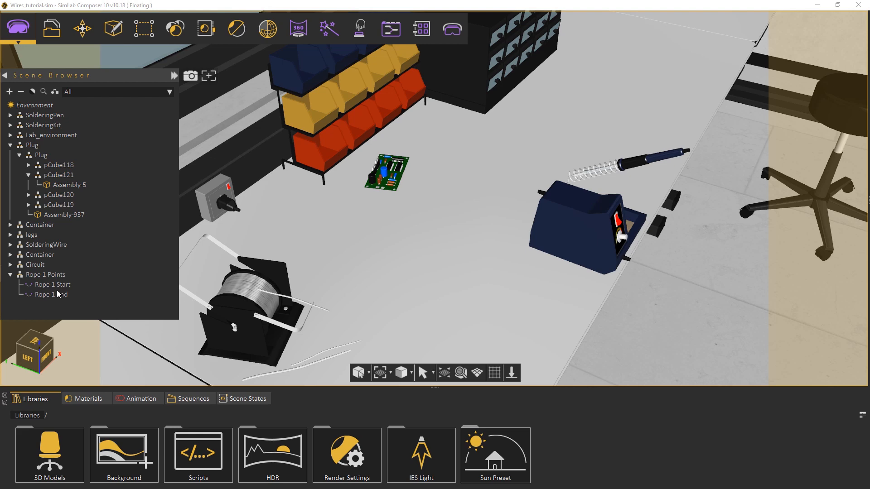
- Snap the Rope 1 Start point to the cable tip of the black plug in the wall socket
mouse_move(512, 281)
middle_mouse_down()
mouse_move(479, 159)
mouse_move(524, 286)
middle_mouse_up()
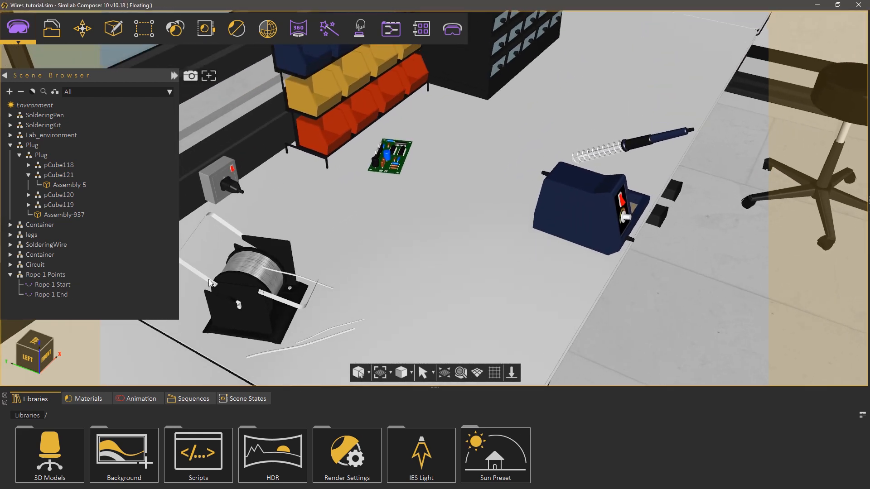
left_click(60, 285)
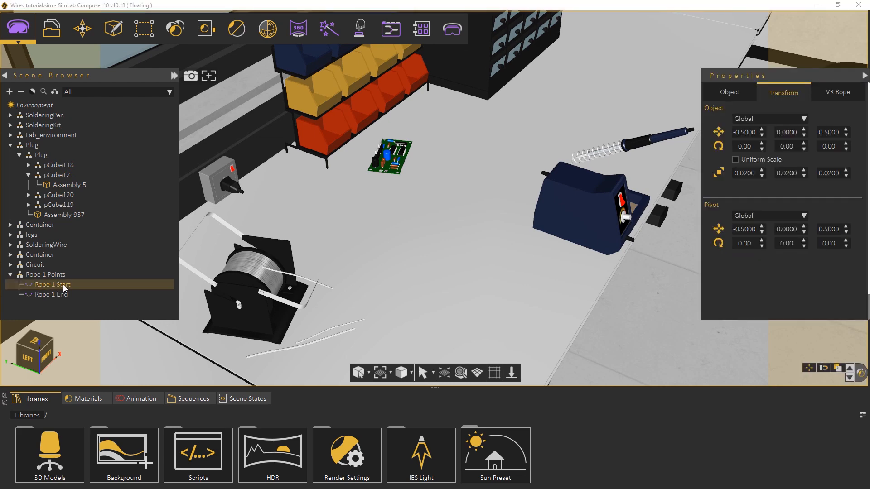
middle_click_drag(258, 211, 518, 243)
scroll(320, 208, "up", 3)
key("s")
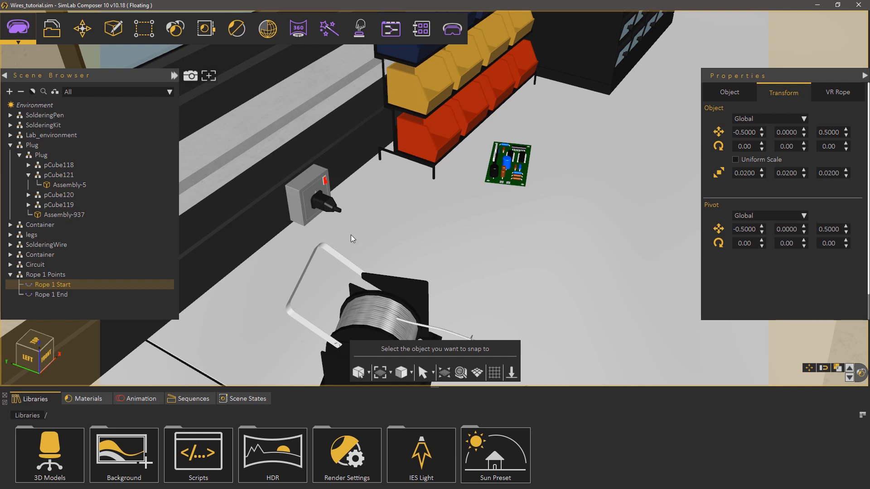
left_click(341, 211)
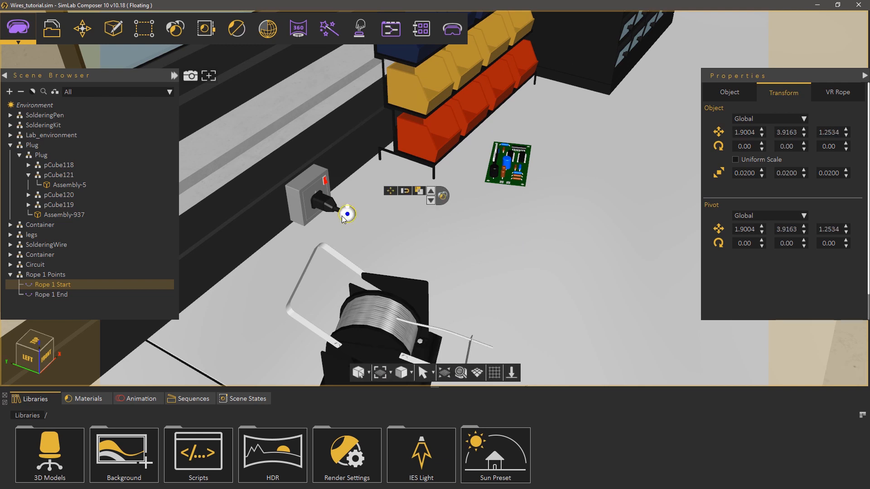
- Snap the Rope 1 End point to the cable connector at the back of the blue soldering station
left_click(75, 294)
middle_click_drag(553, 215, 357, 228)
middle_click_drag(431, 210, 547, 215)
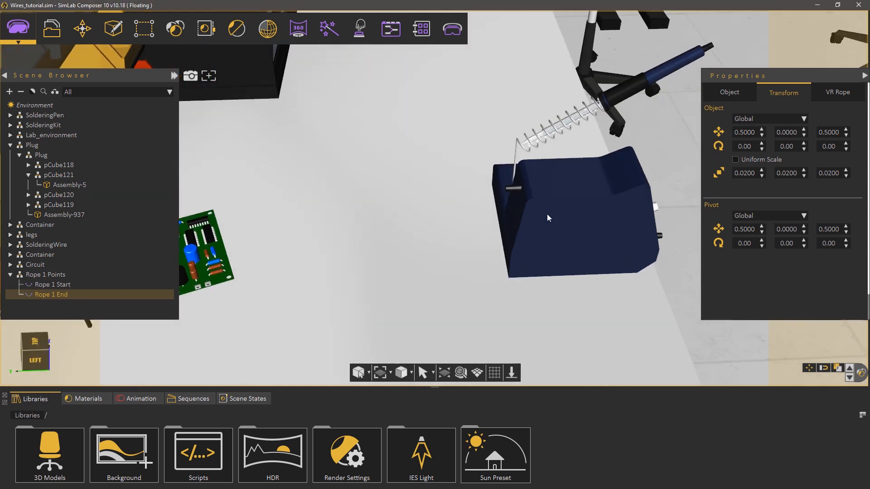
key("s")
left_click(506, 190)
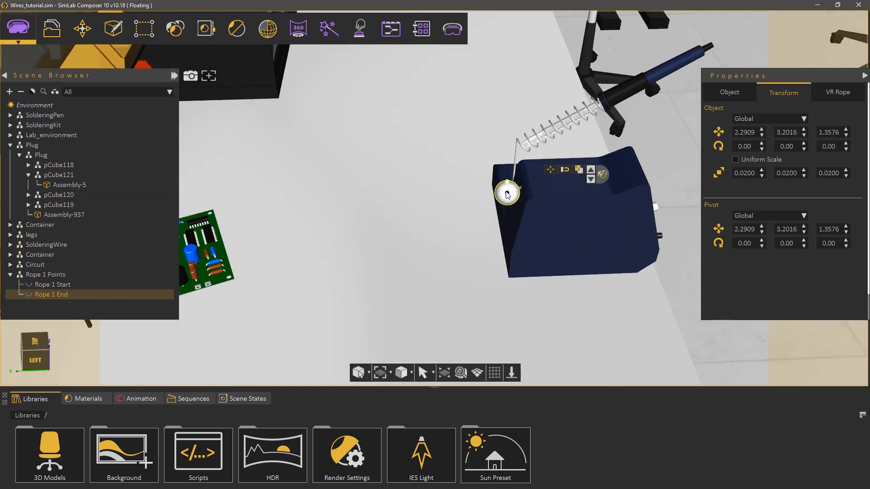
- Change the colour of Rope 1 to black in the start point's rope properties
middle_click_drag(490, 221, 379, 271)
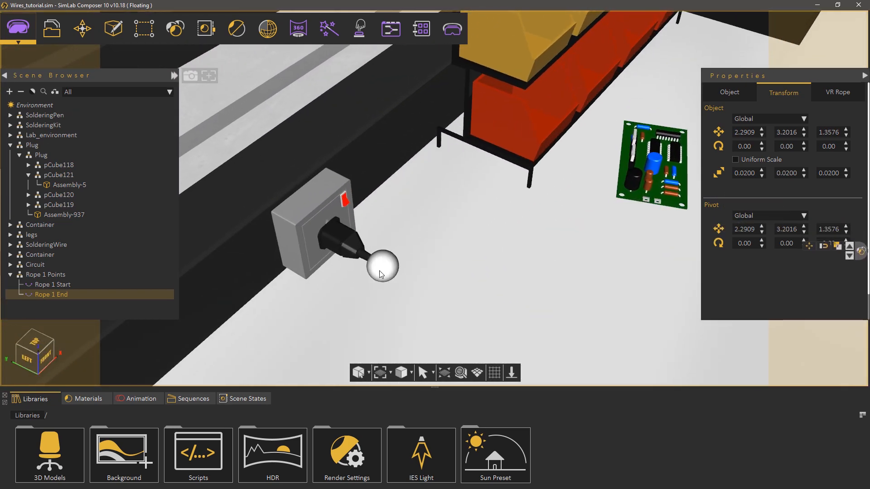
left_click(380, 268)
left_click(836, 96)
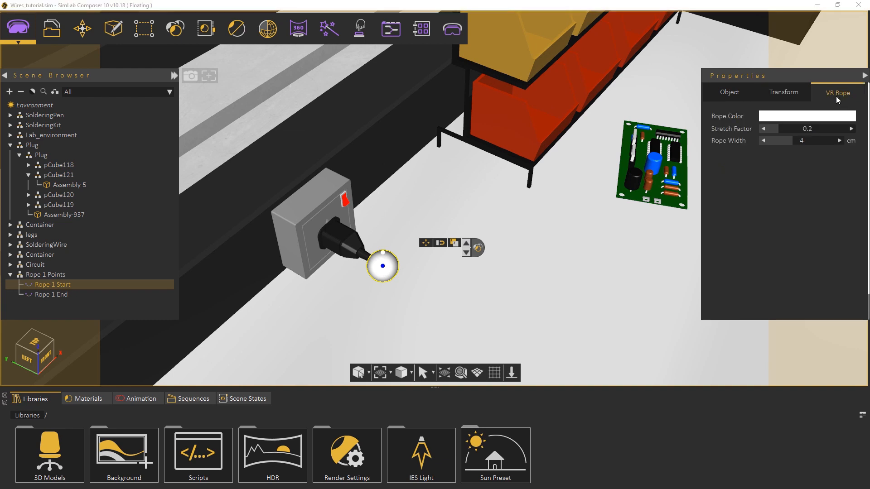
left_click(817, 118)
left_click_drag(696, 195, 718, 237)
left_click(793, 269)
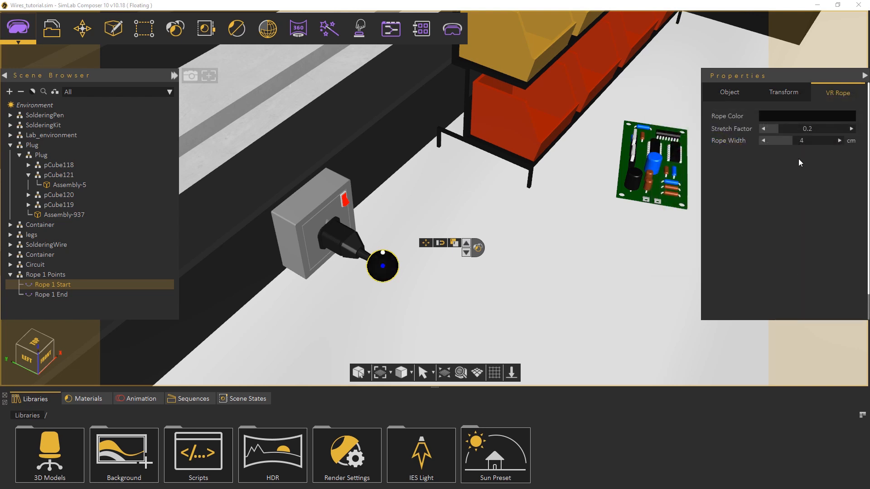
- Set the rope width of Rope 1 to 0.5 cm
left_click(807, 141)
key("Return")
scroll(397, 253, "up", 8)
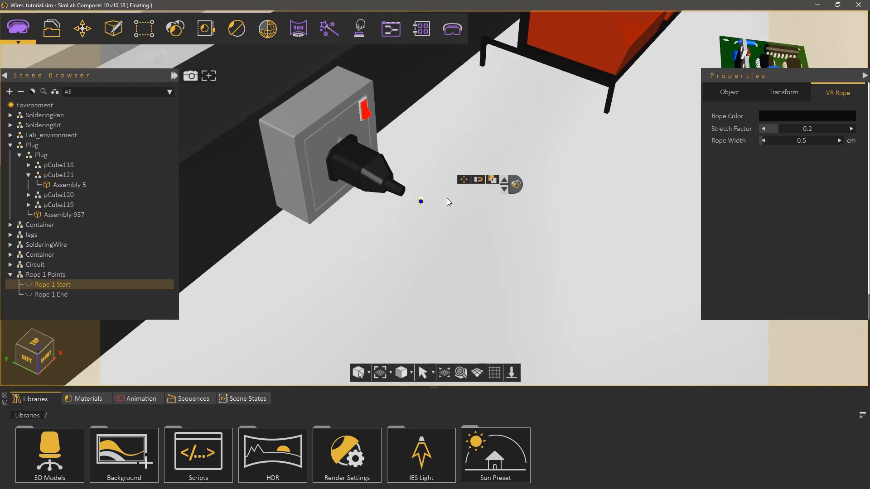
- Set the rope width of Rope 1 to 0.7 cm and its stretch factor to 0.1
left_click(803, 141)
type("0.7")
key("Return")
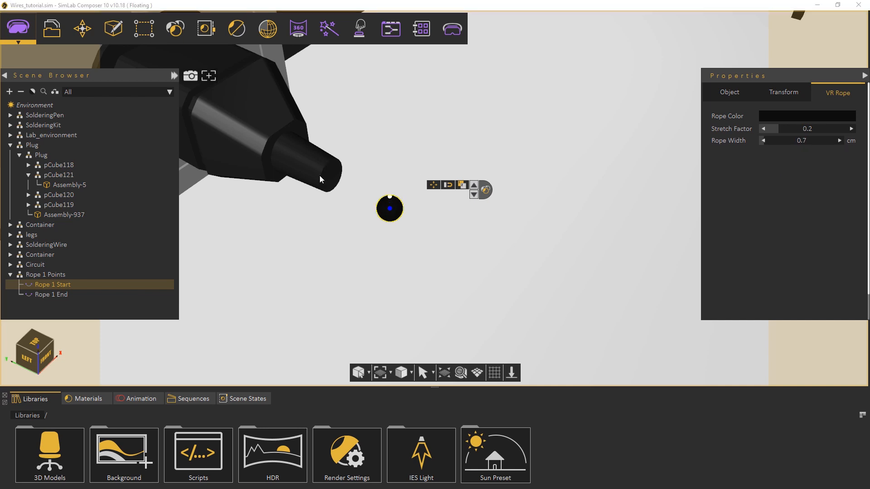
left_click(802, 129)
type("0.1")
key("Return")
- Snap the resized Rope 1 Start point onto the end face of the plug's cable tip
right_click_drag(567, 229, 413, 225)
middle_click_drag(435, 217, 631, 238)
scroll(623, 260, "up", 4)
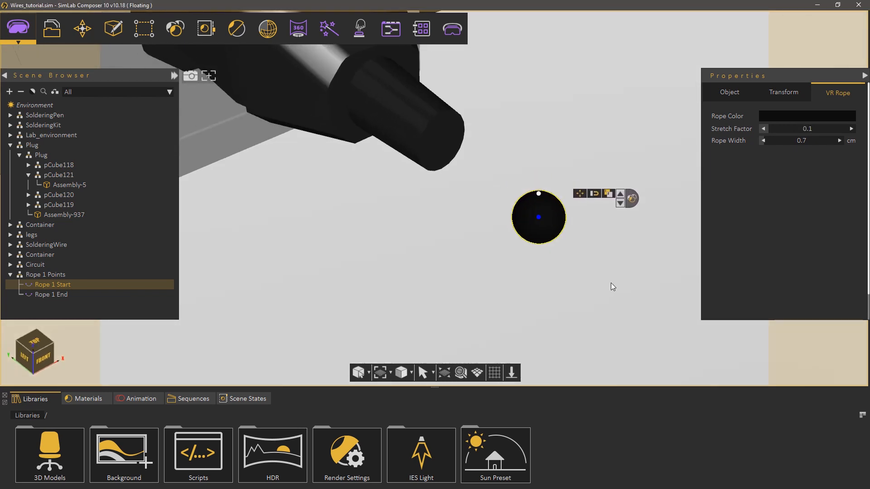
right_click_drag(610, 282, 507, 268)
middle_click_drag(518, 233, 611, 311)
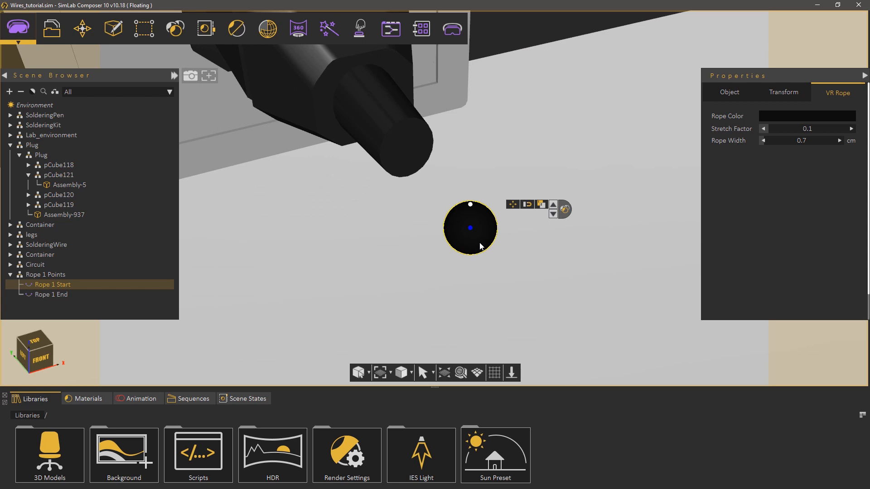
key("s")
left_click(409, 152)
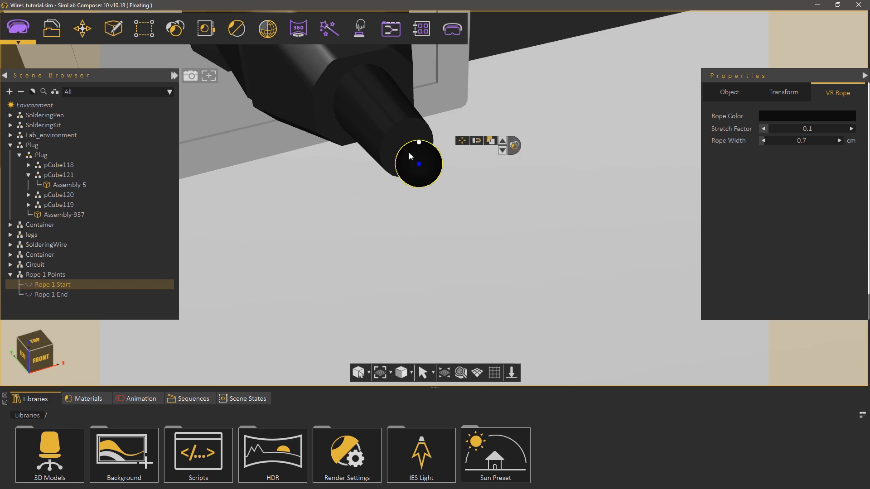
- Shift the Rope 1 Start point along its axes until it is centred on the plug's tip and slightly sunk into it
right_click_drag(412, 156, 381, 238)
scroll(510, 259, "up", 5)
scroll(510, 259, "down", 2)
mouse_move(422, 184)
left_click_drag(423, 220, 422, 201)
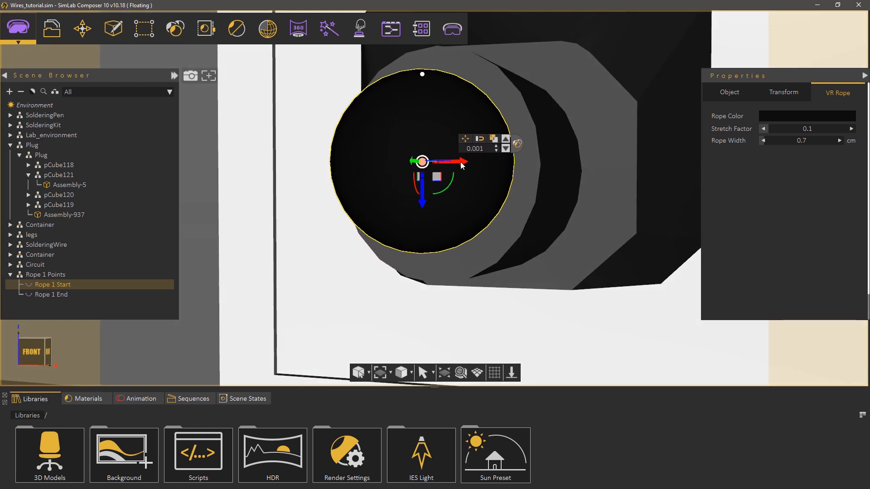
left_click_drag(462, 164, 465, 164)
right_click_drag(465, 163, 761, 328)
scroll(761, 327, "down", 2)
left_click_drag(449, 192, 406, 169)
right_click_drag(407, 170, 512, 295)
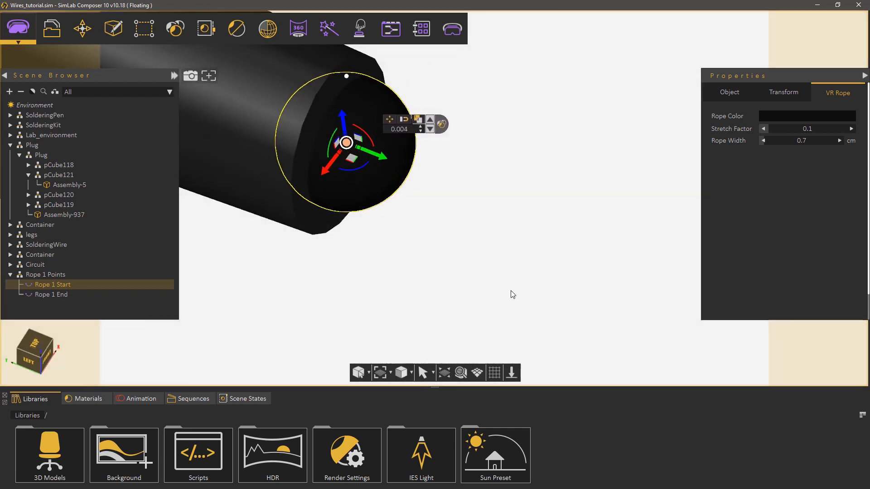
- Snap the Rope 1 End point onto the end face of the connector behind the soldering station
scroll(512, 295, "down", 4)
scroll(431, 274, "up", 1)
left_click(72, 294)
right_click_drag(476, 195, 681, 189)
scroll(682, 189, "down", 3)
middle_click_drag(706, 59, 547, 186)
scroll(547, 186, "down", 2)
middle_click_drag(679, 97, 309, 300)
scroll(415, 286, "up", 3)
scroll(416, 281, "up", 5)
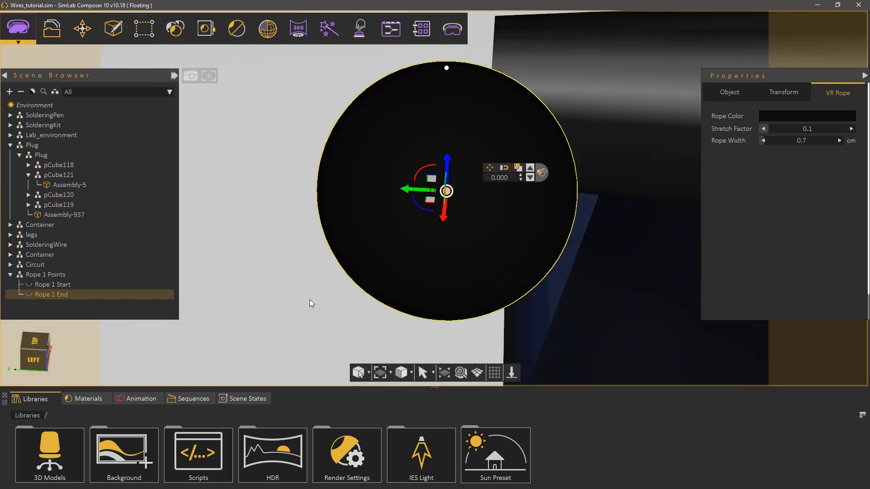
right_click_drag(309, 299, 340, 311)
scroll(340, 311, "down", 2)
middle_click_drag(339, 312, 506, 232)
right_click_drag(507, 232, 539, 249)
key("s")
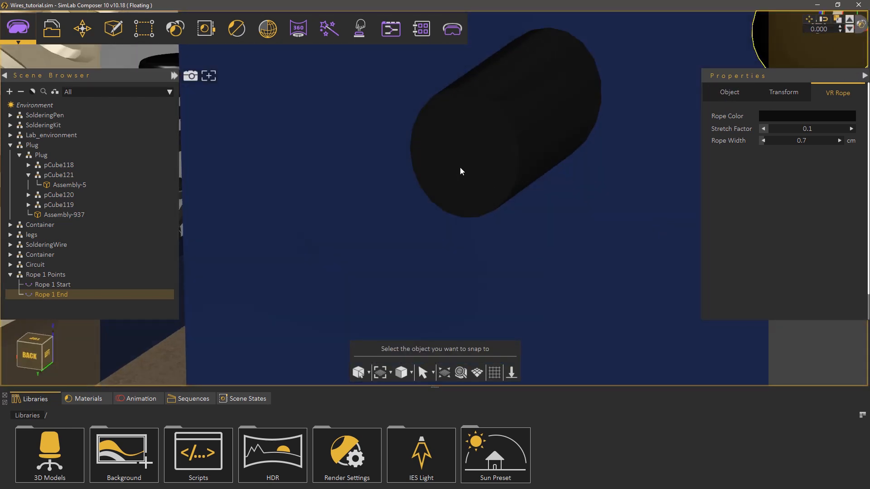
left_click(460, 167)
- Push the Rope 1 End point partly into the rear connector and centre it vertically on its face
right_click_drag(460, 167, 414, 259)
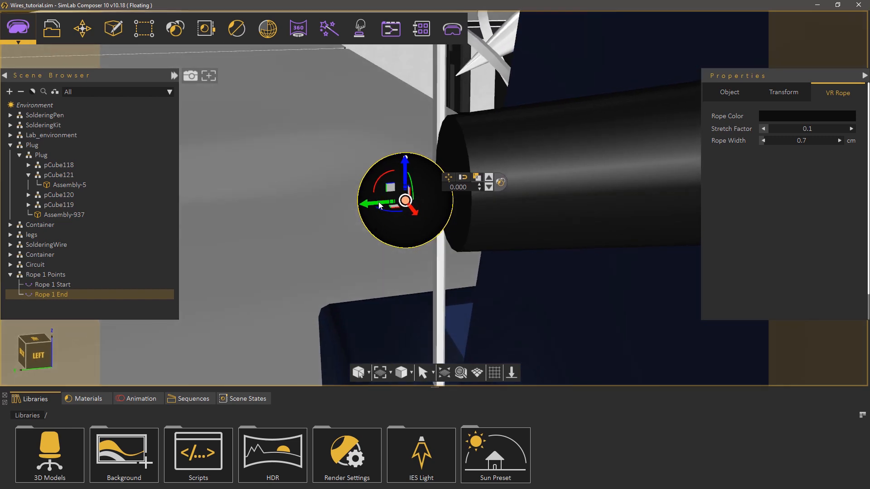
left_click_drag(381, 202, 419, 198)
left_click_drag(443, 166, 443, 160)
right_click_drag(403, 271, 507, 276)
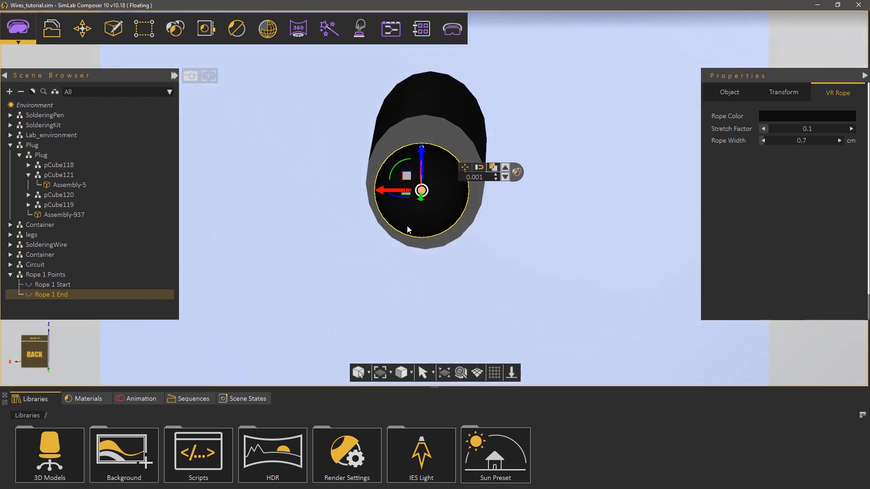
left_click_drag(424, 152, 424, 147)
- Start the VR Viewer in Desktop mode
right_click_drag(515, 292, 314, 330)
scroll(432, 305, "down", 3)
scroll(313, 330, "down", 3)
middle_click_drag(314, 330, 563, 269)
left_click(450, 28)
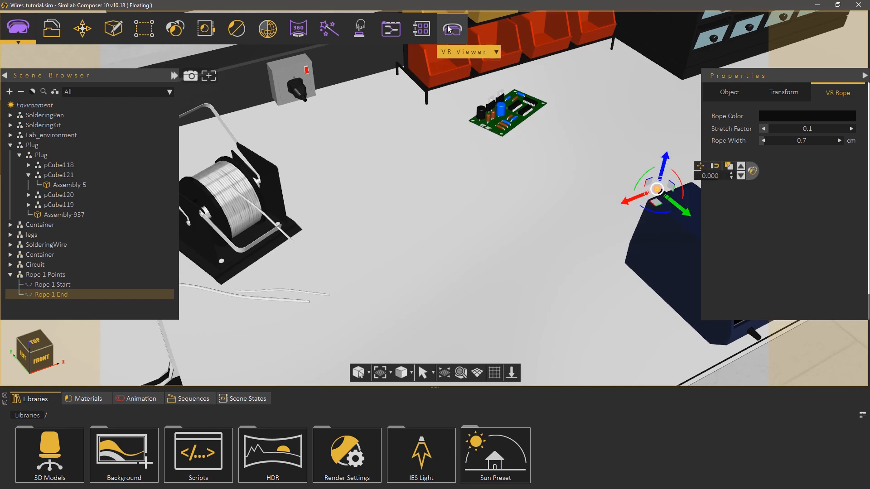
left_click(459, 67)
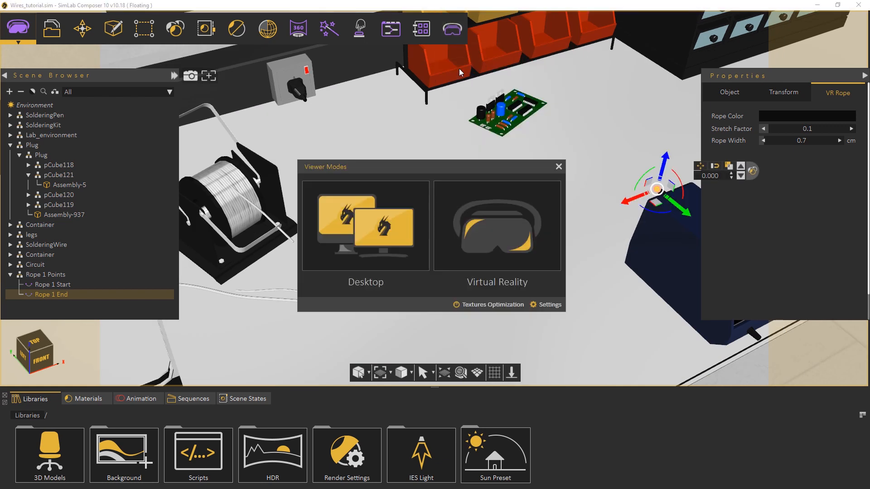
left_click(376, 206)
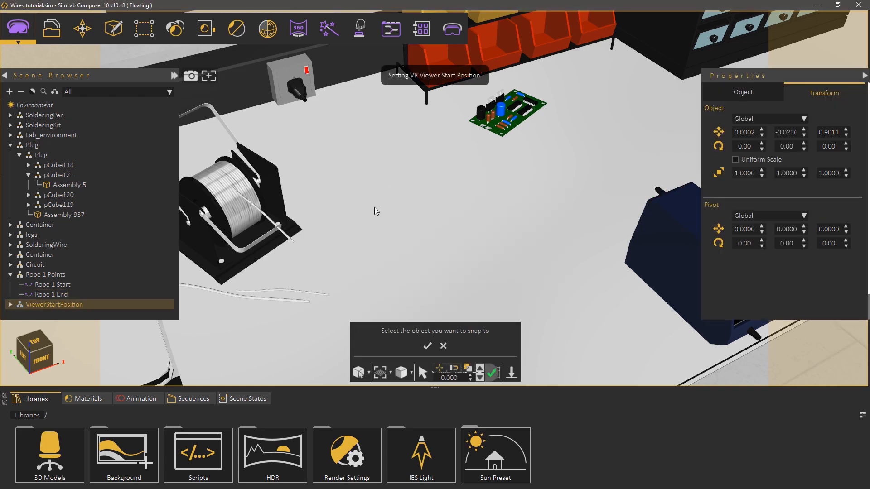
- Place the viewer start position figure on the floor beside the soldering workbench
scroll(412, 184, "down", 5)
middle_click_drag(412, 184, 615, 214)
scroll(314, 94, "down", 3)
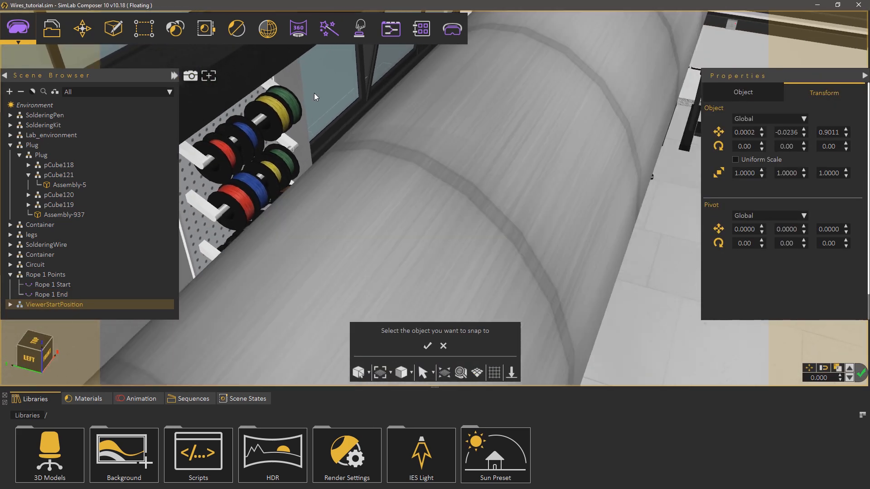
middle_click_drag(314, 93, 454, 150)
scroll(453, 151, "up", 1)
middle_click_drag(529, 229, 564, 185)
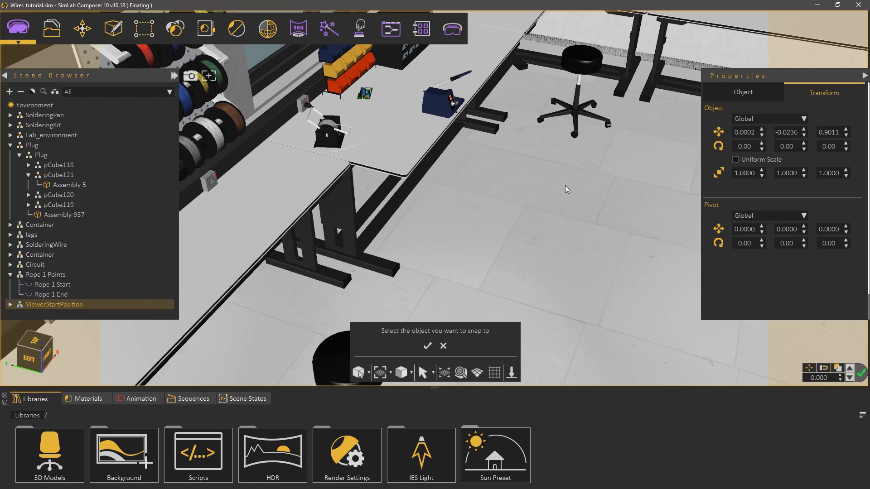
left_click(531, 248)
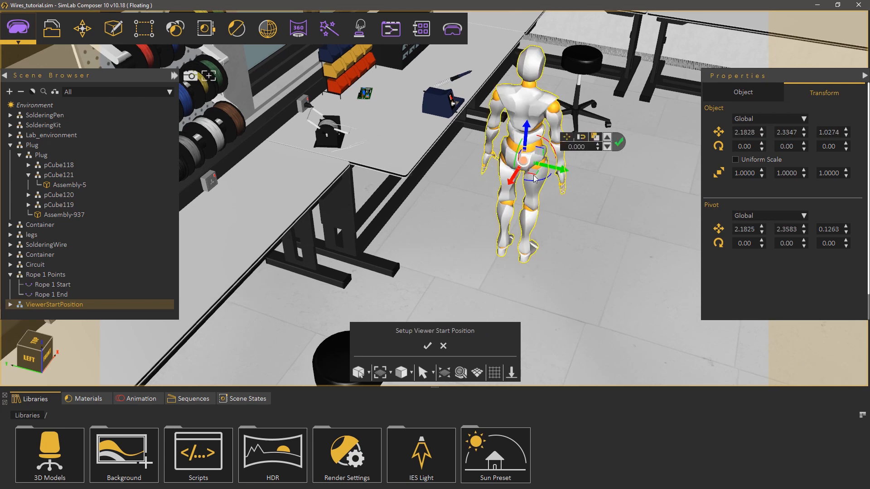
- Rotate the start position figure 90° about the vertical axis, move it about -0.235 along Y, and accept the placement
left_click_drag(535, 180, 558, 149)
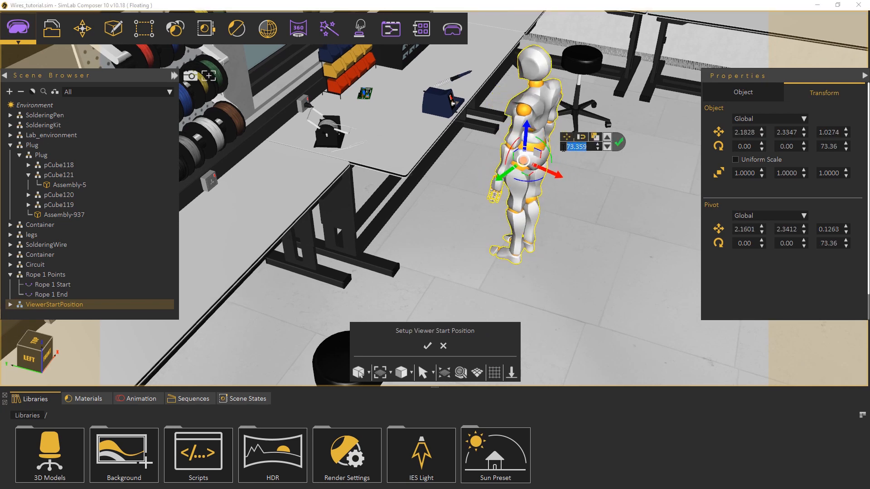
type("90")
key("Return")
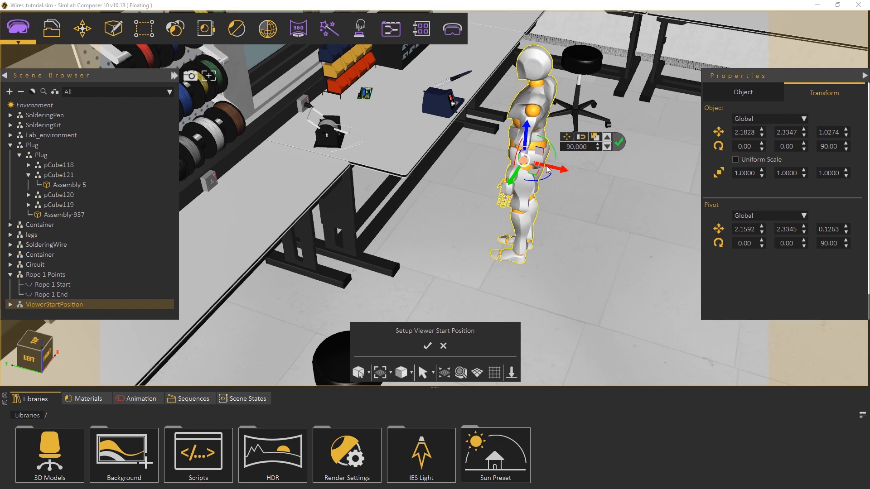
left_click_drag(553, 174, 588, 181)
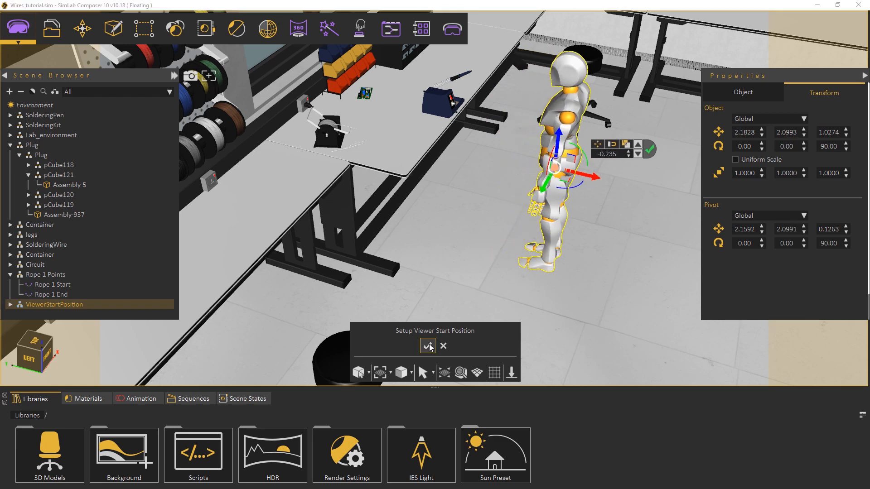
left_click(428, 346)
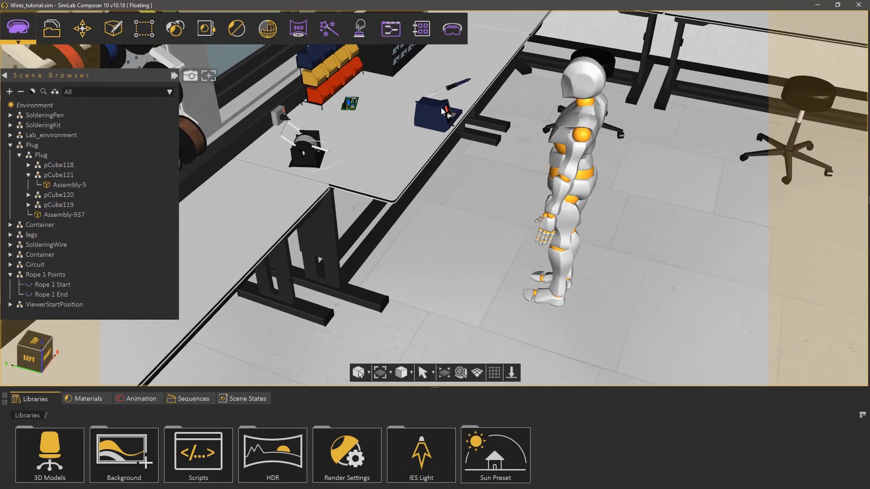
- Focus on the soldering station body and create a second wire/rope
left_click(442, 110)
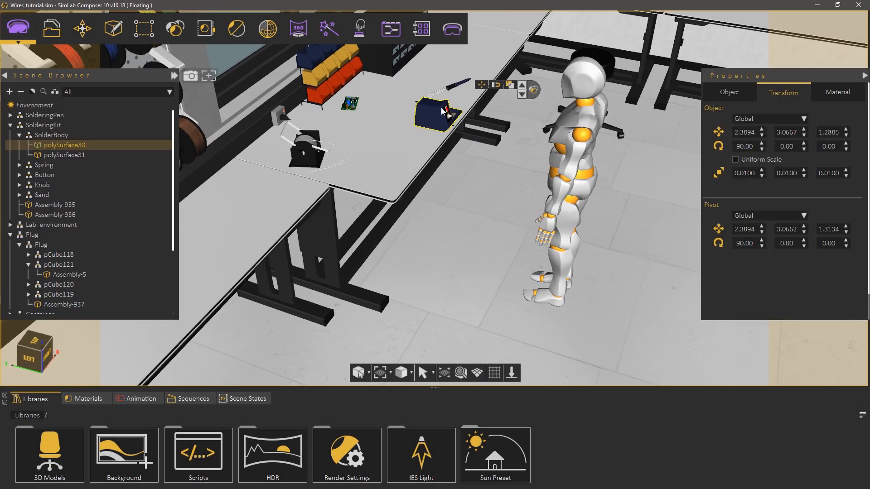
key("f")
scroll(462, 224, "down", 3)
middle_click_drag(461, 222, 325, 149)
left_click(321, 37)
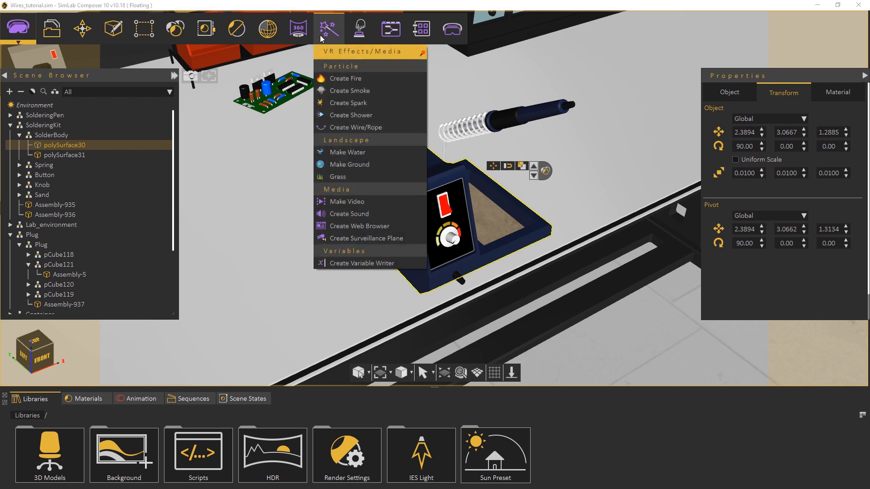
left_click(338, 128)
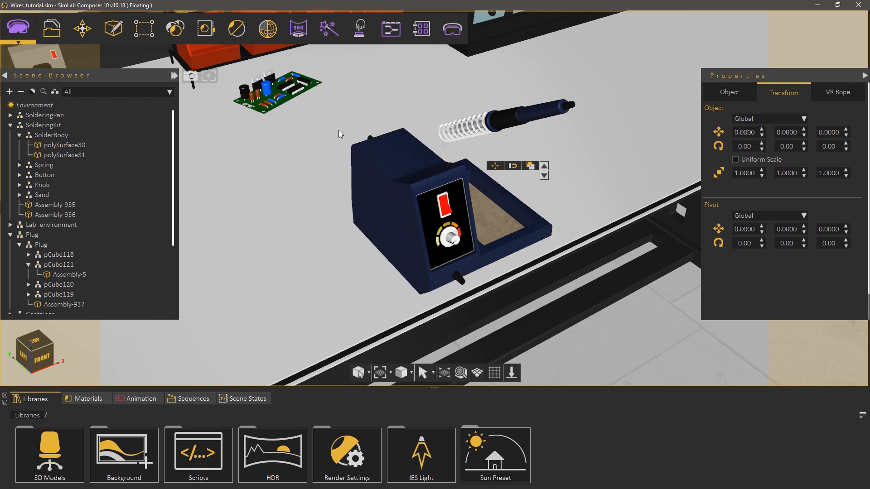
- Snap Rope 2 Start to the black connector on the front of the soldering station
scroll(105, 232, "down", 4)
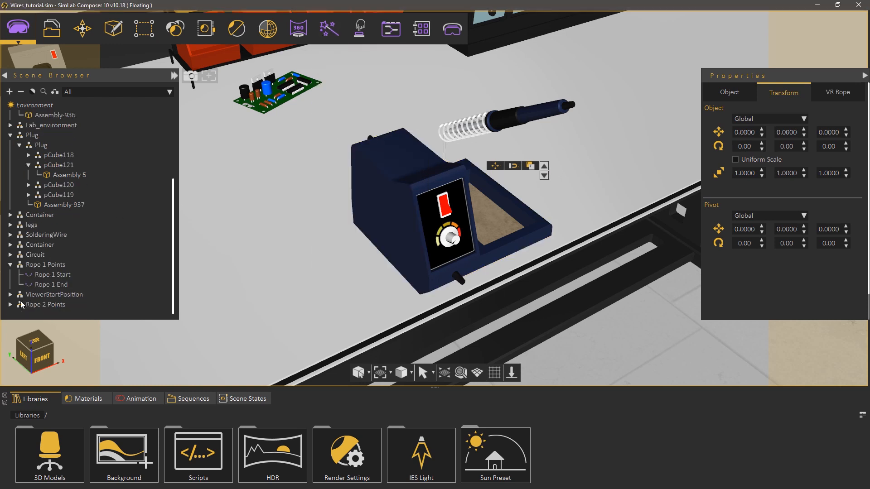
scroll(48, 297, "down", 1)
left_click(58, 296)
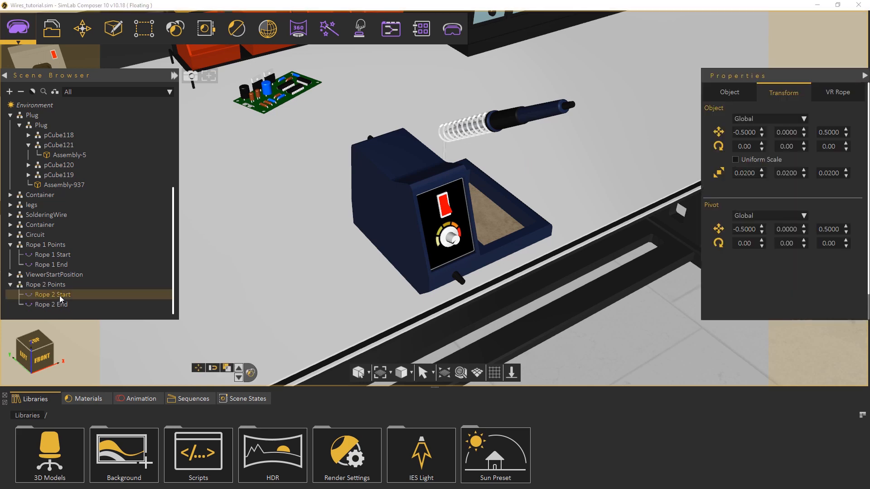
scroll(401, 197, "up", 5)
scroll(453, 205, "up", 2)
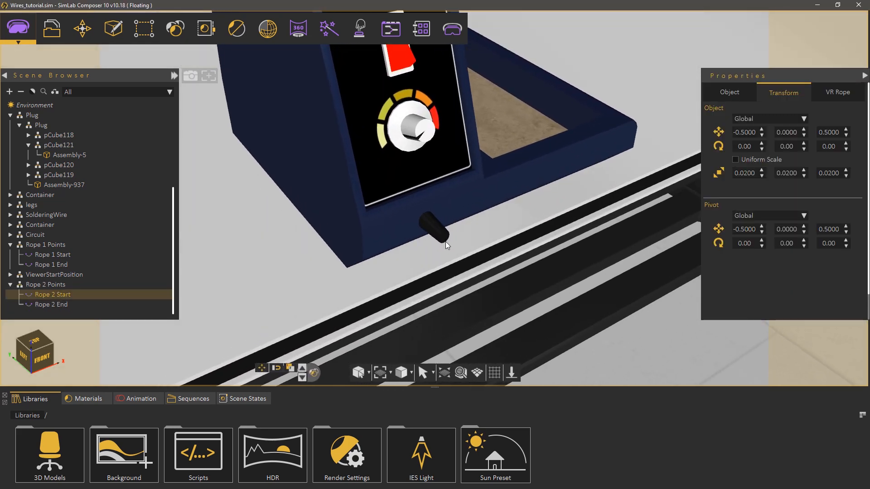
key("s")
left_click(445, 238)
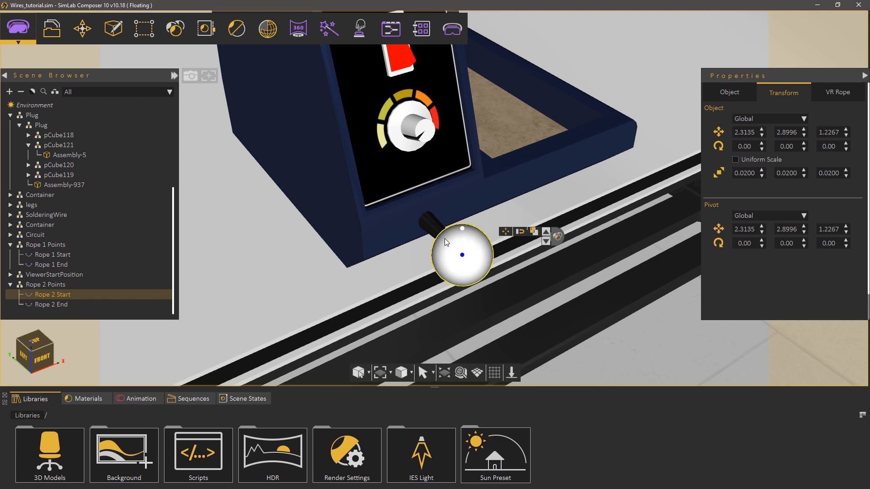
- Snap Rope 2 End to the black rear tip of the soldering pen
left_click(59, 304)
scroll(421, 119, "down", 5)
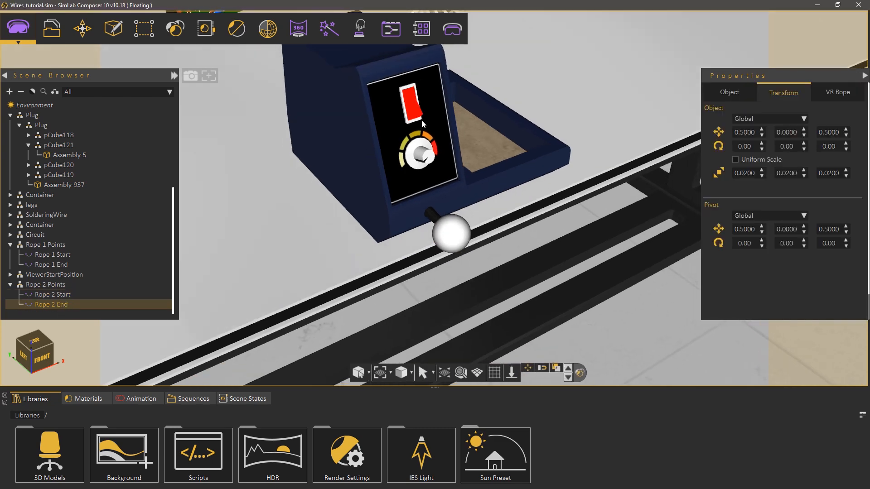
key("s")
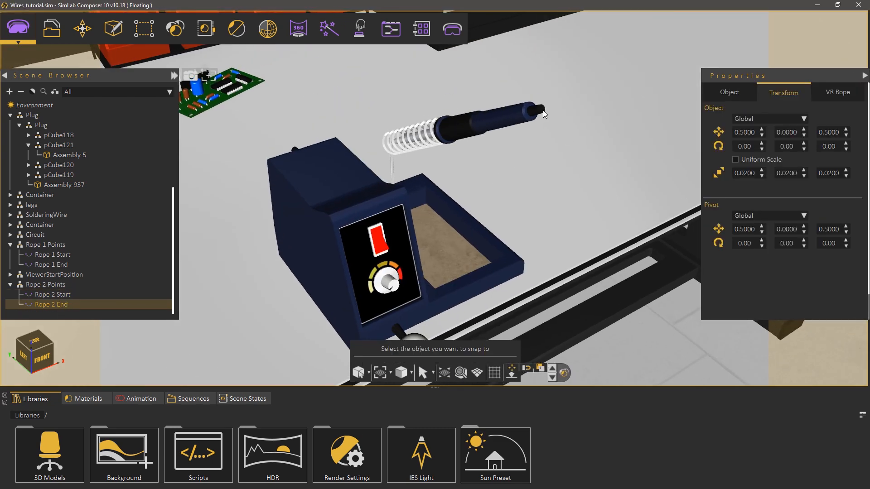
left_click(544, 110)
- Set the colour of Rope 2 to black in its VR rope properties
left_click(840, 91)
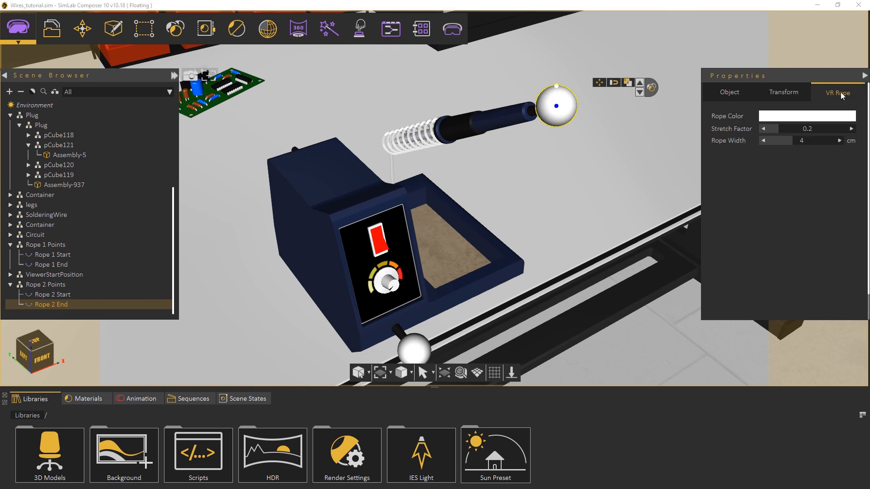
left_click(825, 117)
left_click_drag(692, 191, 665, 203)
left_click(799, 270)
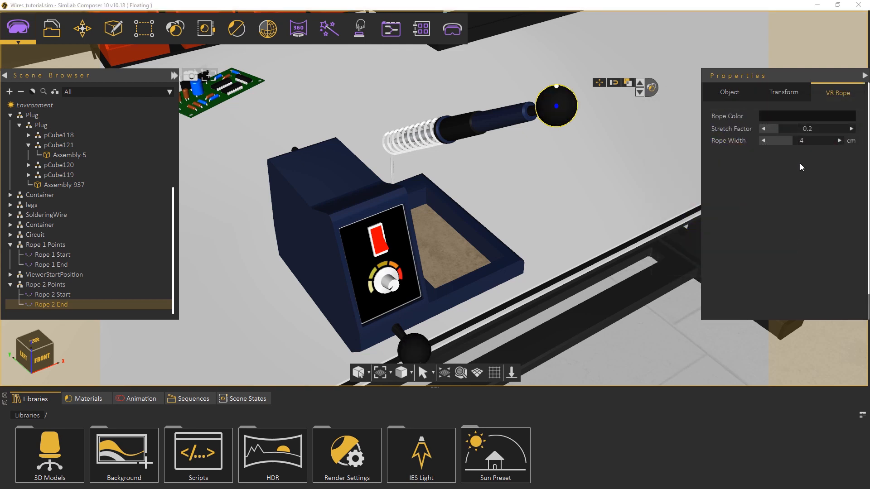
- Set the width of Rope 2 to 0.5 cm and its stretch factor to 1
double_click(805, 143)
type("0.5")
key("Return")
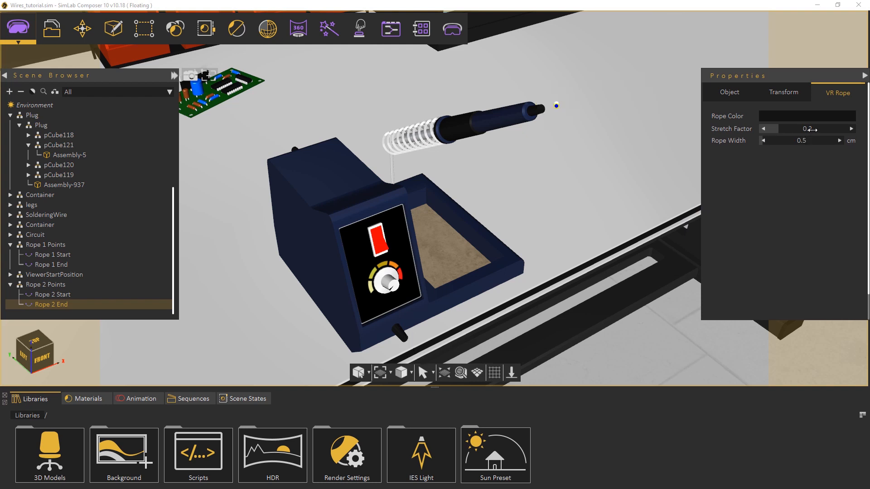
double_click(806, 129)
type("1")
key("Return")
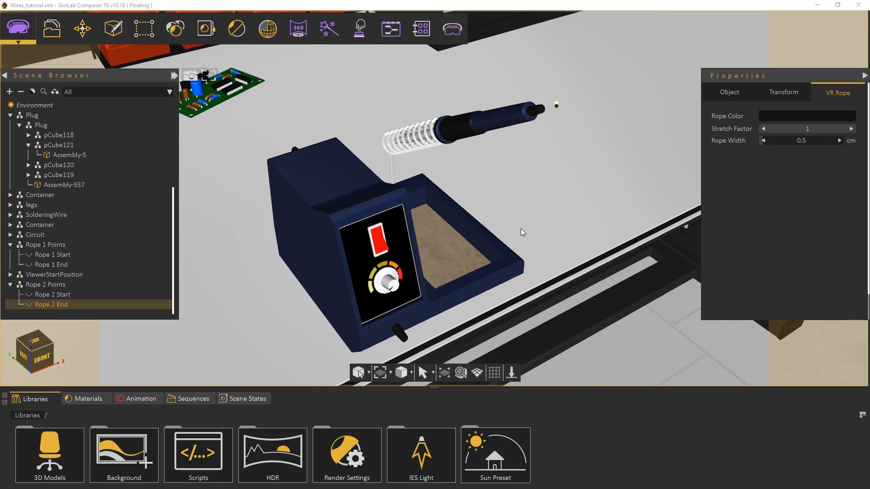
- Snap Rope 2 Start again and fine-position it on the tip of the soldering station's front connector
scroll(520, 228, "up", 10)
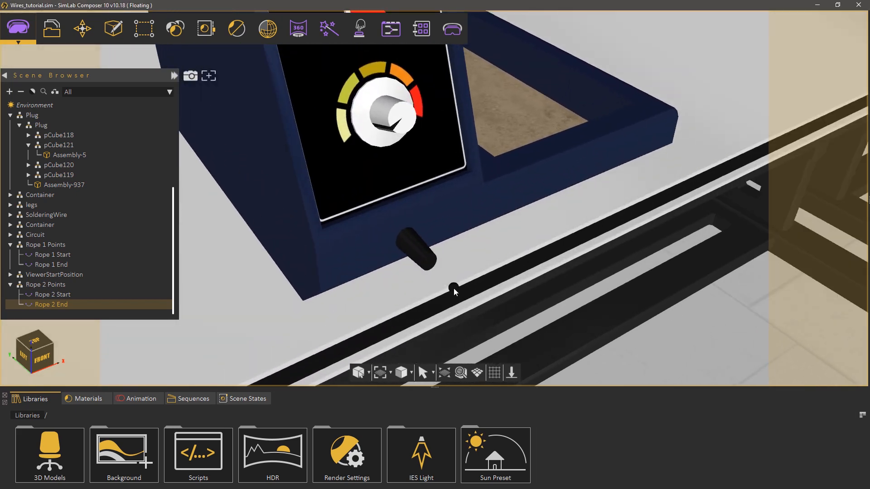
left_click(453, 288)
middle_click_drag(453, 288, 395, 270)
left_click(512, 275)
left_click(429, 274)
middle_click_drag(457, 293, 324, 263)
left_click_drag(341, 250, 341, 246)
- Snap Rope 2 End again to the soldering pen's rear tip and centre it on the end face
left_click(69, 305)
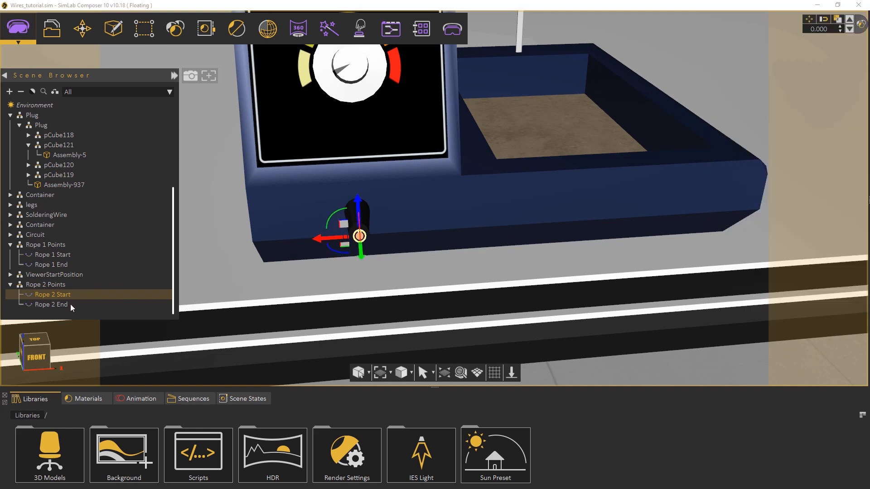
double_click(70, 303)
middle_click_drag(428, 224, 350, 230)
left_click(638, 153)
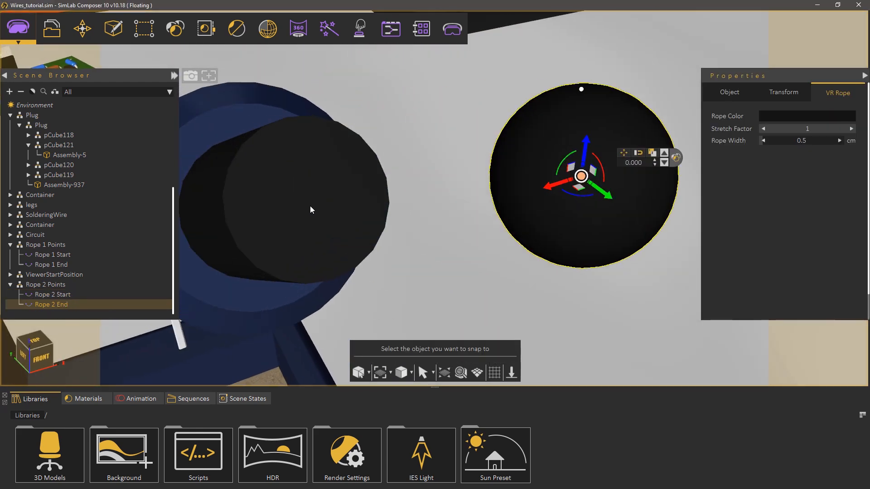
left_click(310, 209)
middle_click_drag(270, 266, 337, 190)
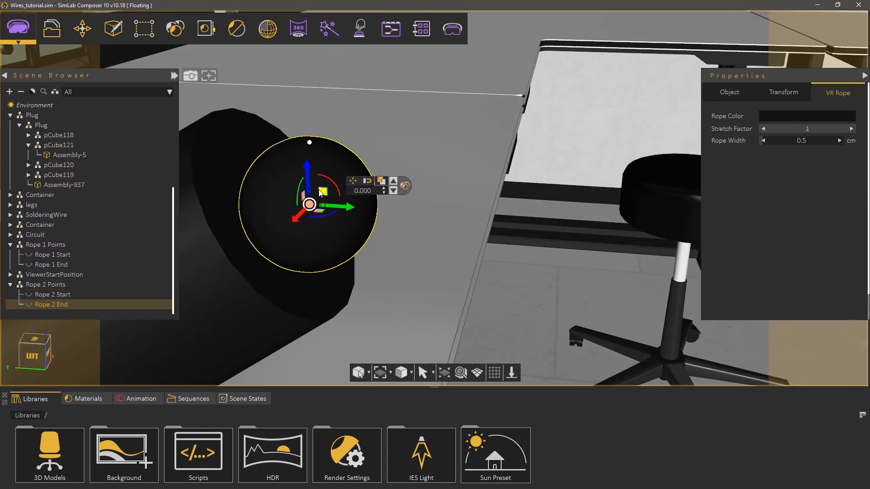
left_click_drag(319, 190, 284, 197)
scroll(524, 237, "down", 3)
middle_click_drag(524, 237, 386, 268)
scroll(559, 144, "down", 2)
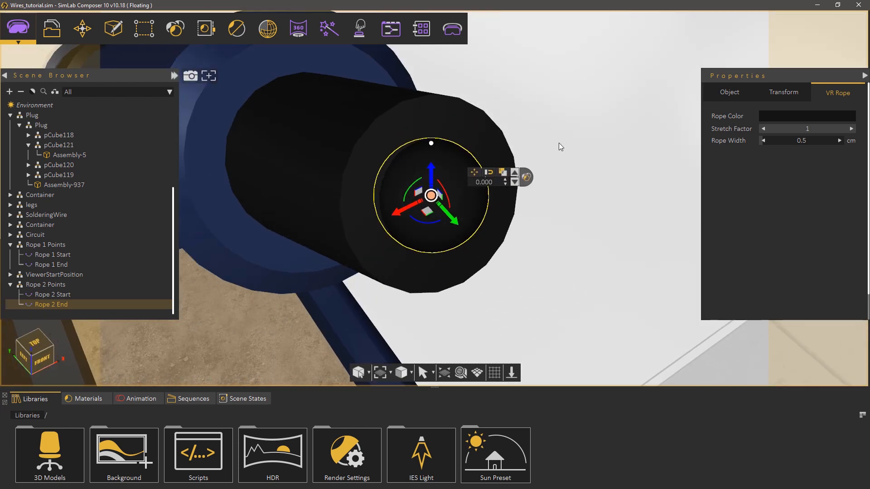
- Collapse the scene tree and move Rope 2 End from Rope 2 Points into the SolderingPen group
scroll(562, 140, "down", 8)
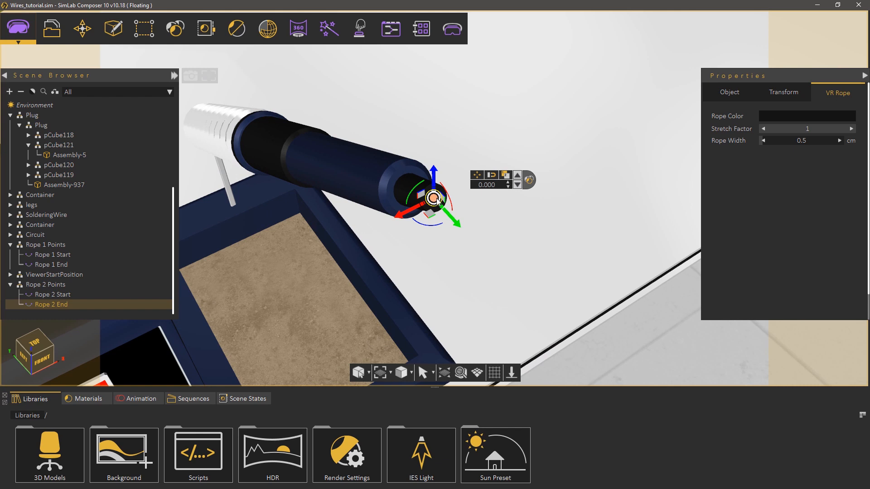
scroll(421, 281, "down", 3)
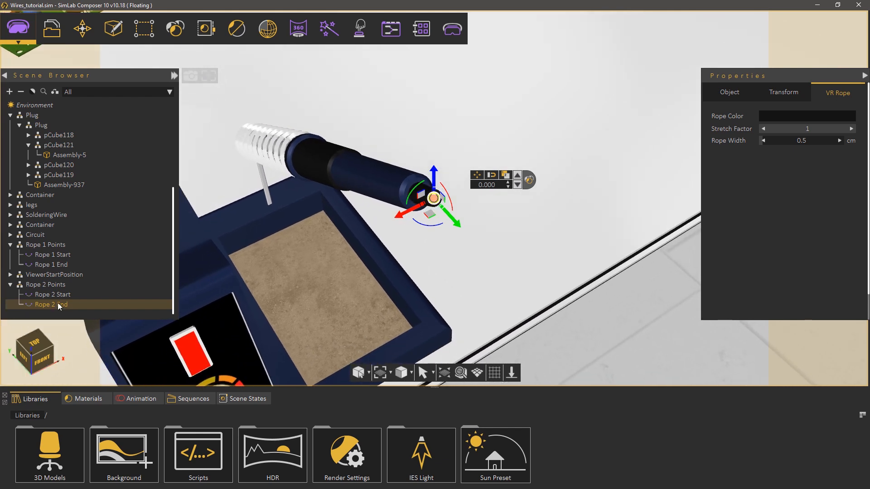
left_click(316, 162)
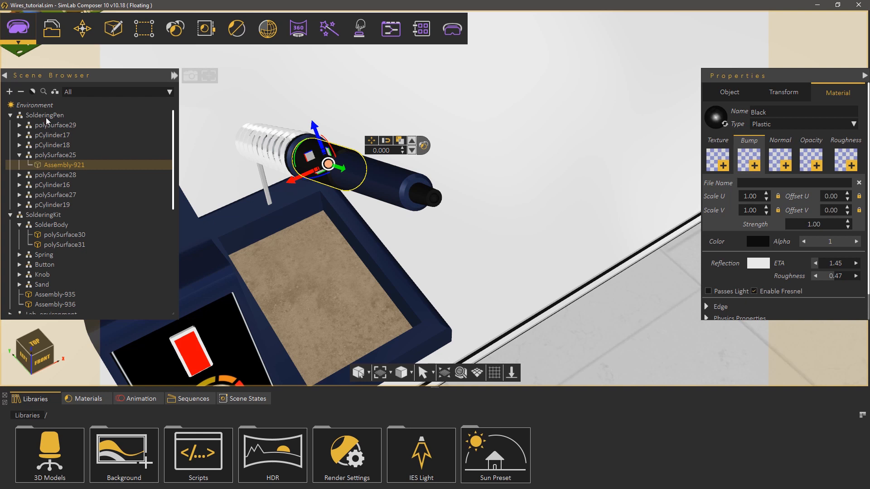
left_click(45, 116)
left_click(22, 92)
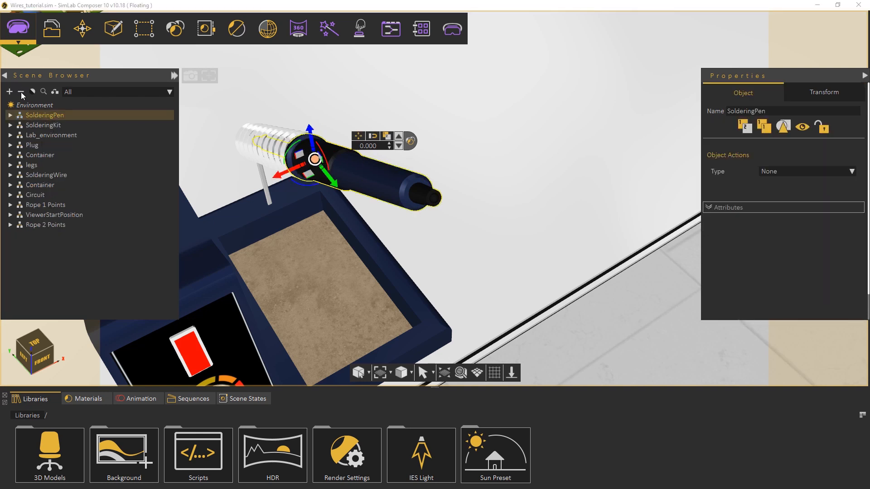
left_click(11, 226)
left_click(49, 235)
left_click(52, 245)
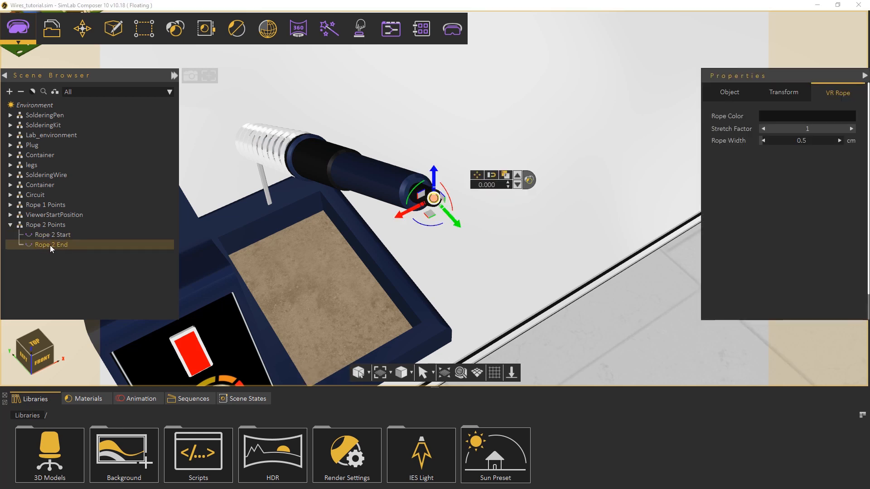
left_click_drag(50, 244, 47, 115)
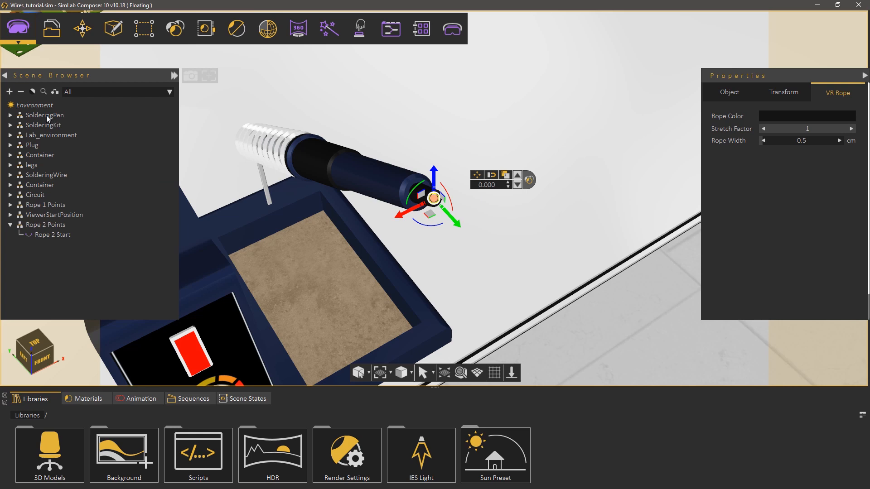
- Make the whole SolderingPen group grabbable
left_click(46, 115)
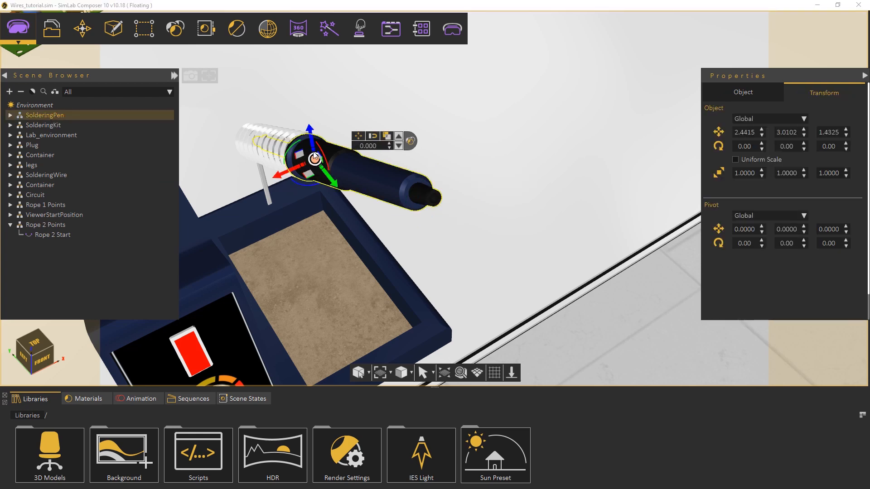
left_click_drag(441, 127, 364, 213)
key("ctrl+z")
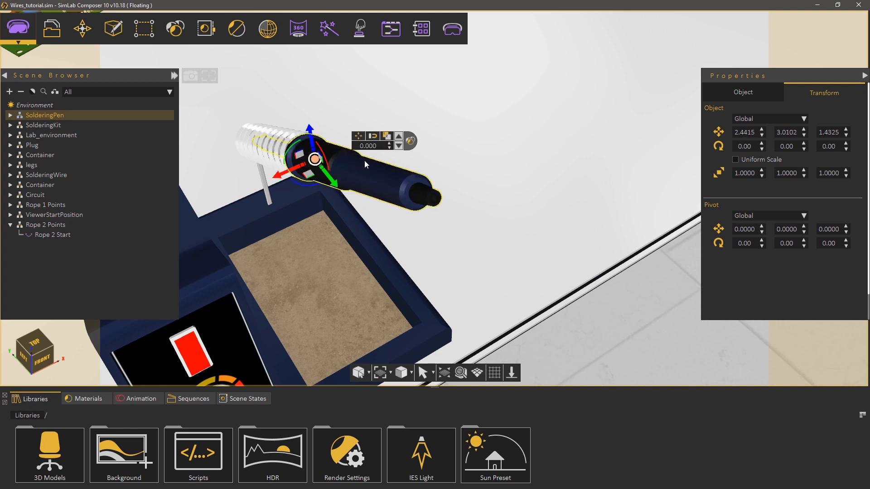
left_click(360, 35)
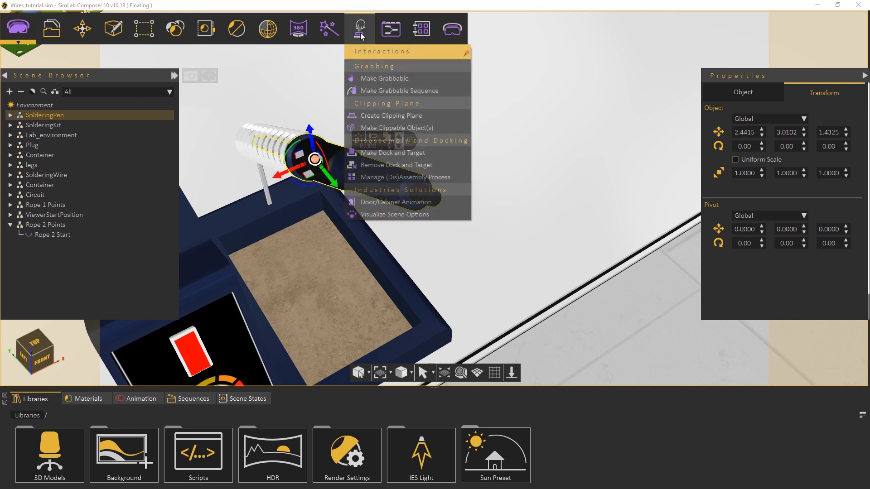
left_click(374, 78)
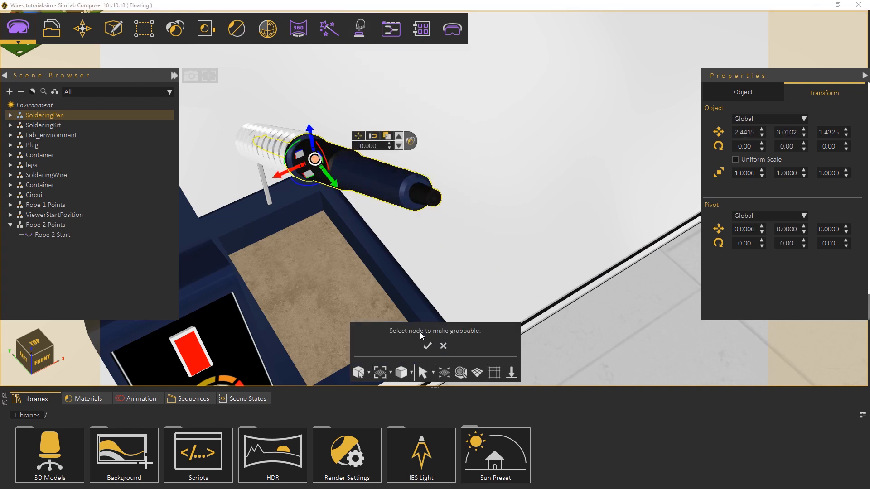
left_click(427, 346)
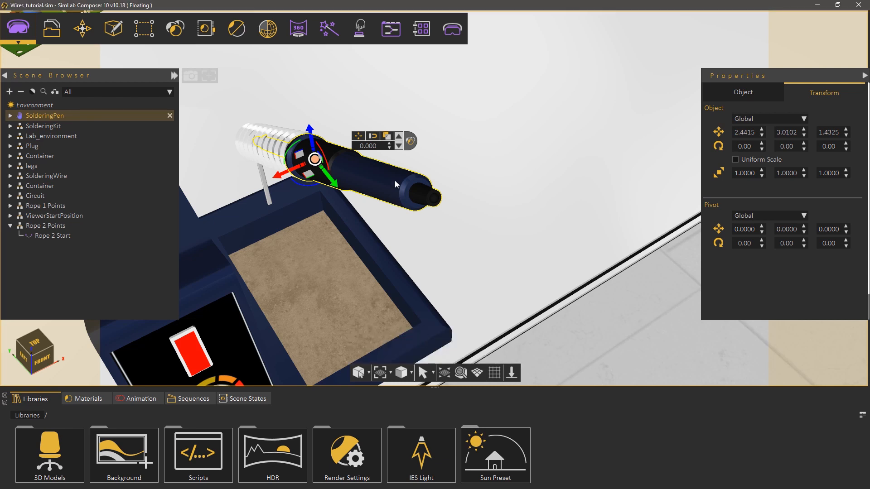
- Show the scene in the VR Viewer in Virtual Reality mode
left_click(448, 32)
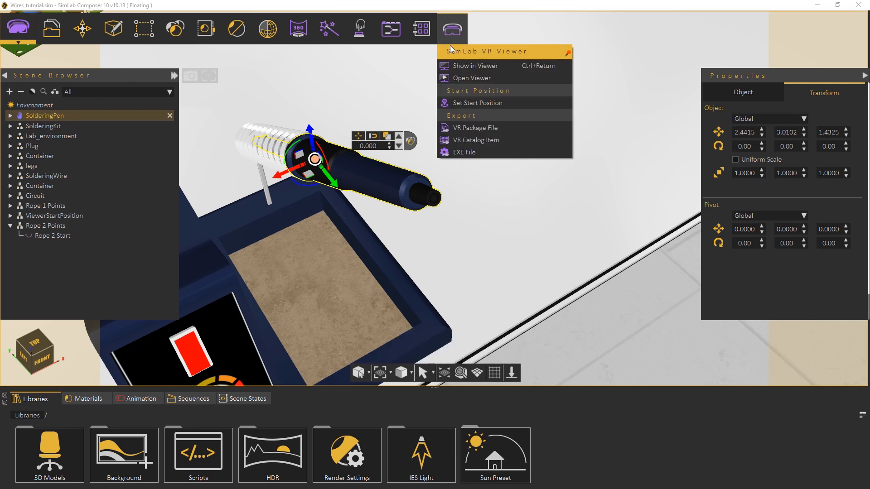
left_click(456, 65)
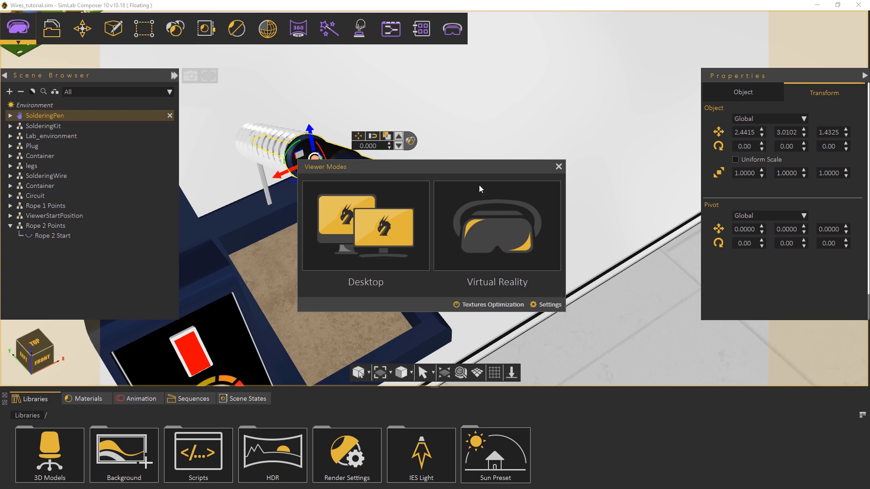
left_click(481, 208)
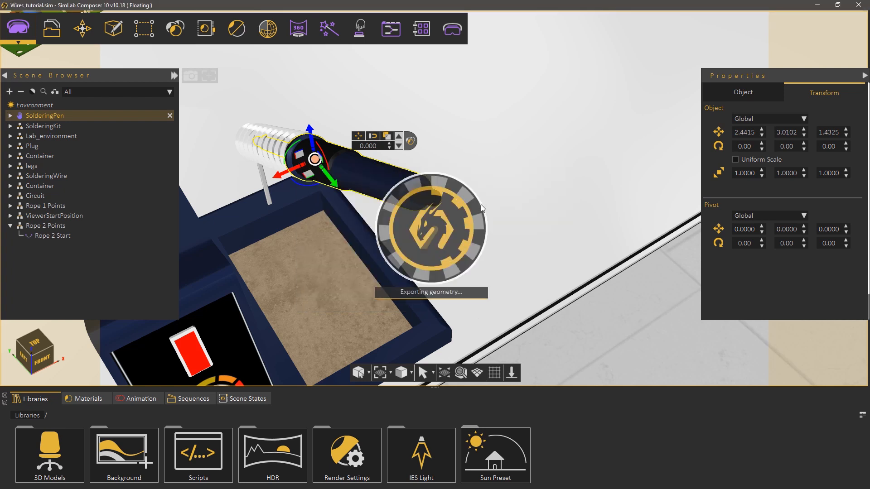